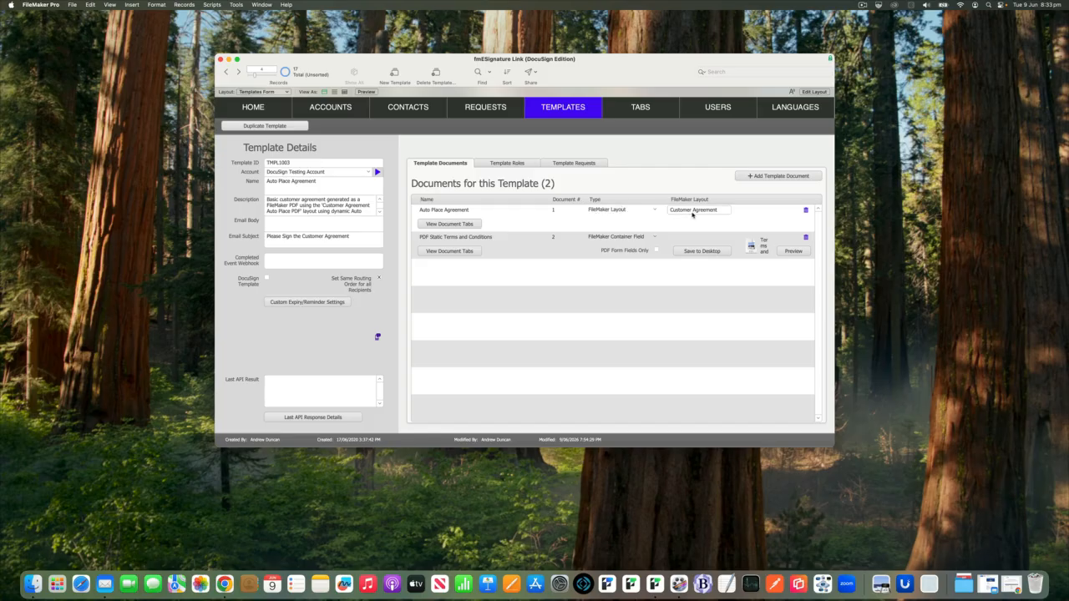
# - View the Auto Place Agreement document's tabs and inspect the auto place settings of the first Date Signed tab
pyautogui.click(470, 225)
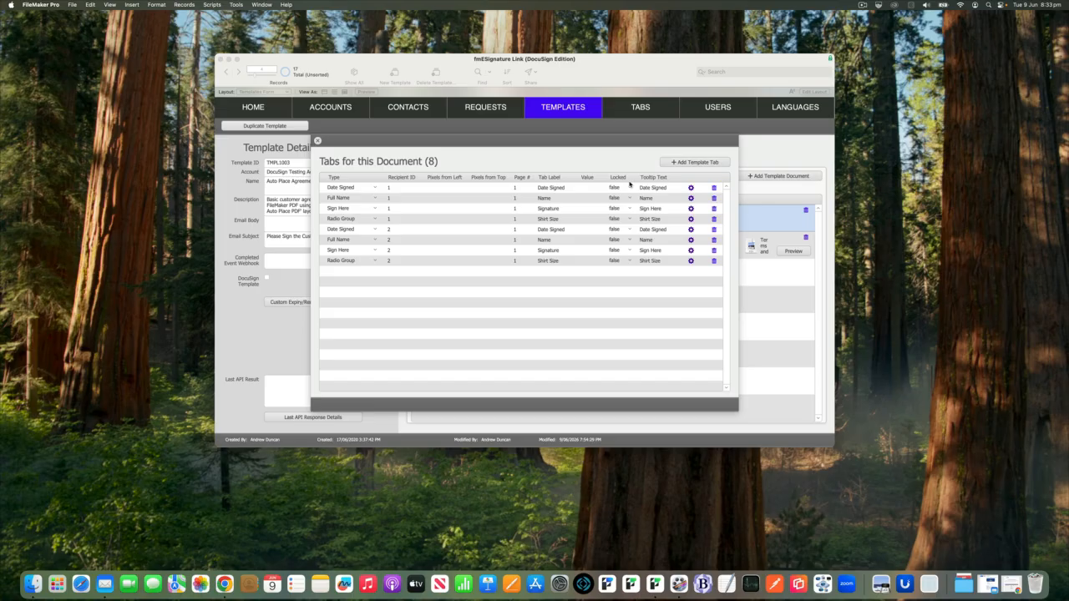
pyautogui.click(691, 188)
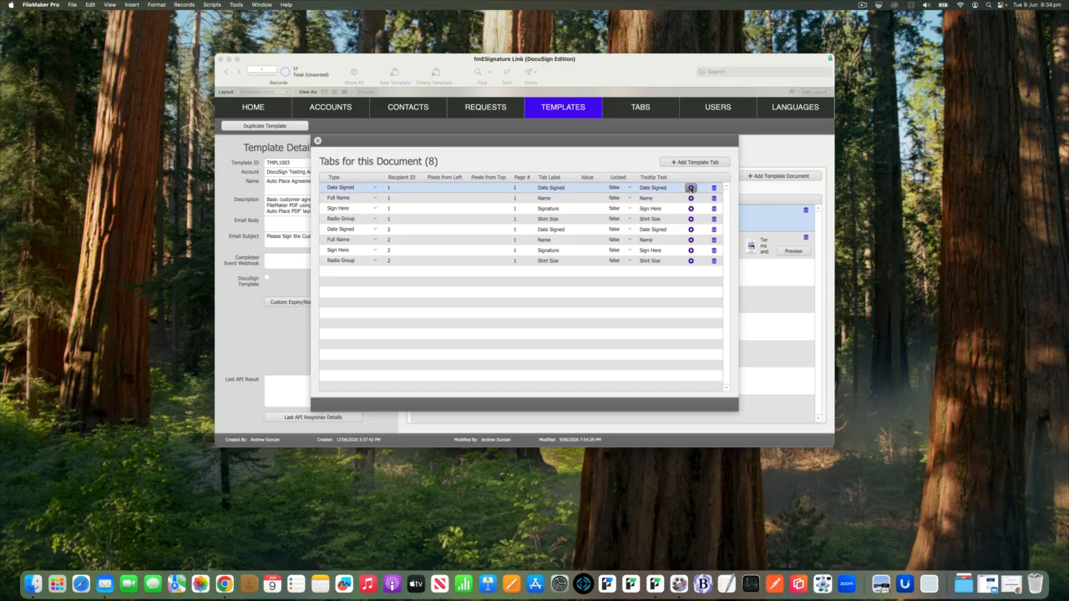
pyautogui.moveTo(377, 67); pyautogui.dragTo(609, 152)
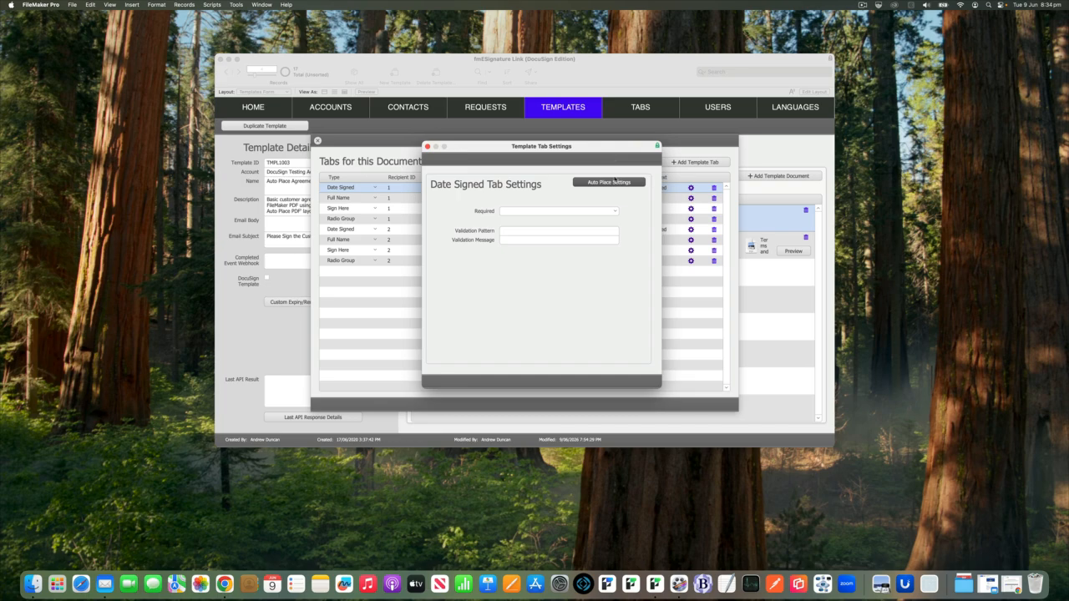
pyautogui.click(605, 183)
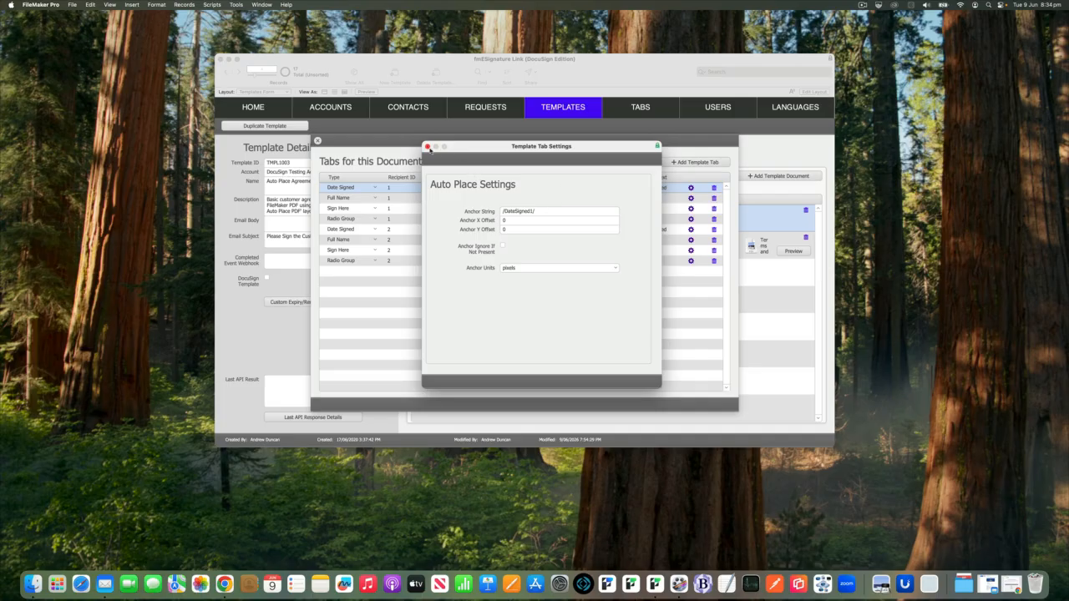
pyautogui.click(426, 147)
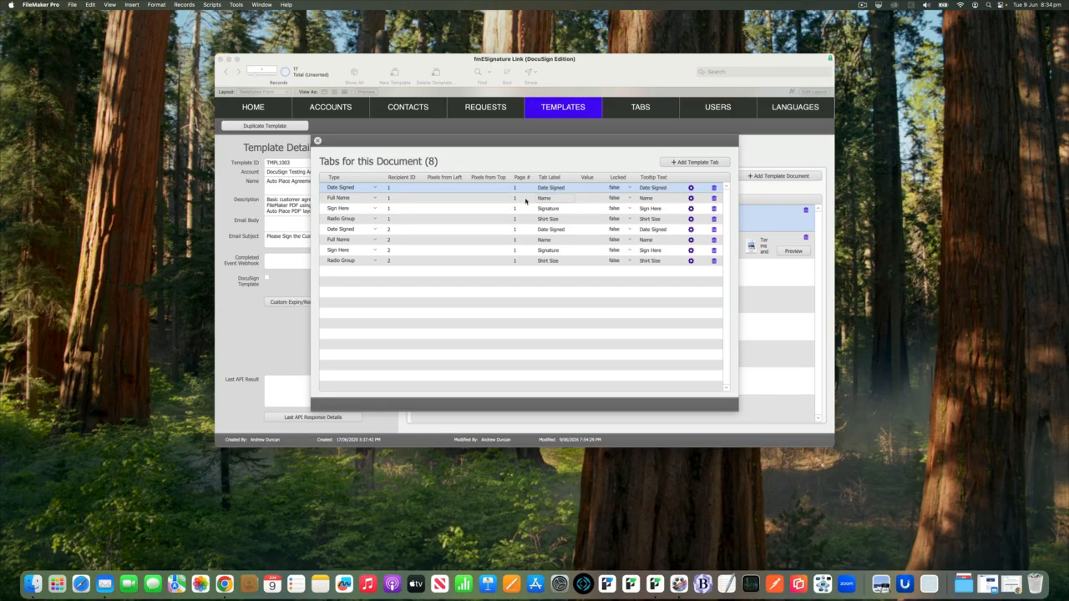
pyautogui.click(318, 141)
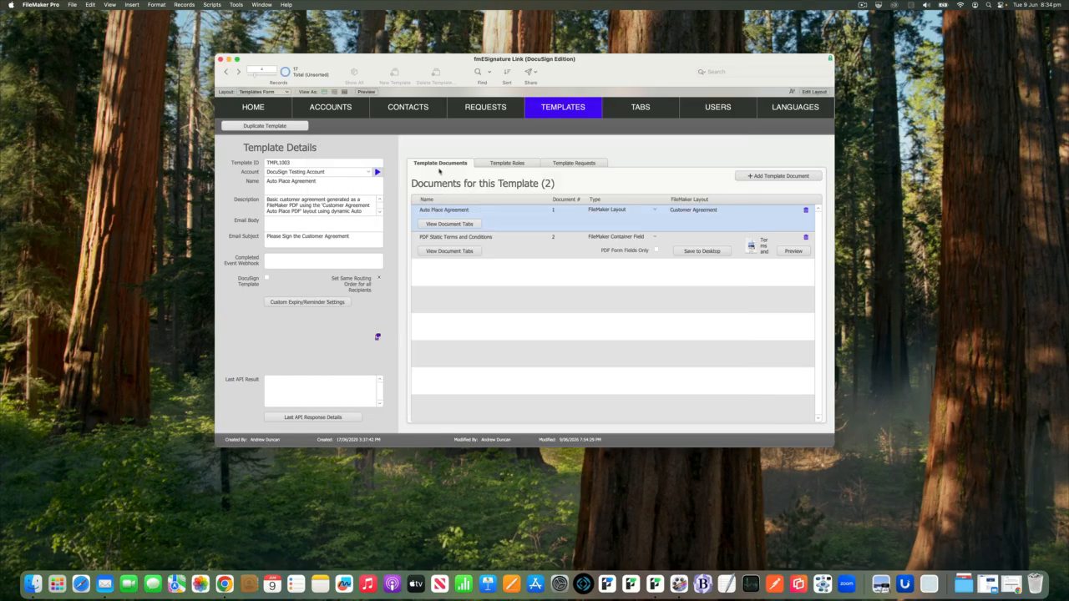
pyautogui.click(417, 150)
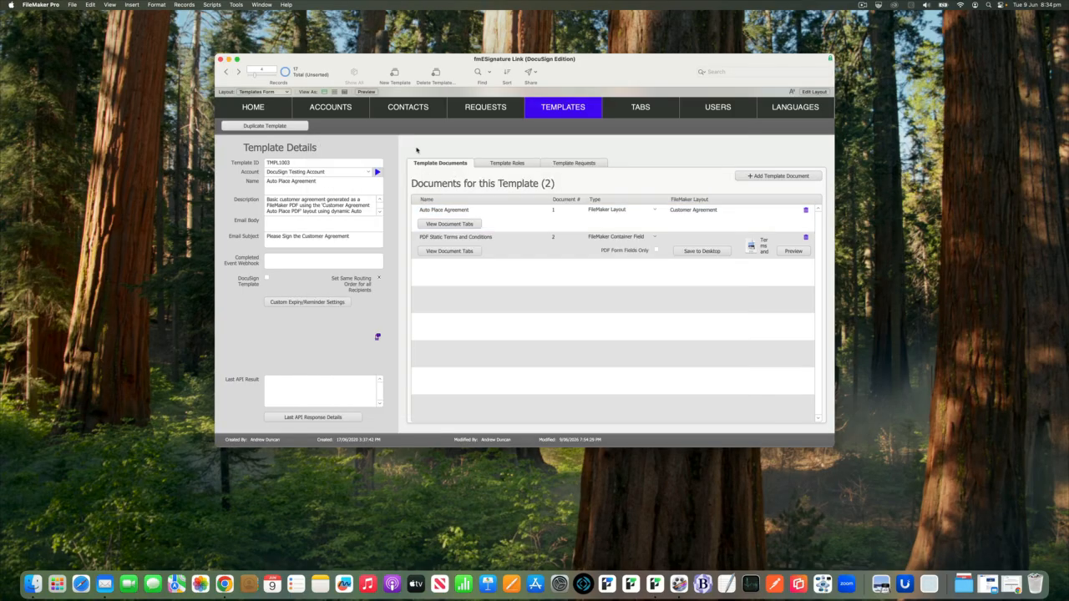
# - Check the available document types for PDF Static Terms and Conditions, keeping FileMaker Container Field
pyautogui.click(619, 238)
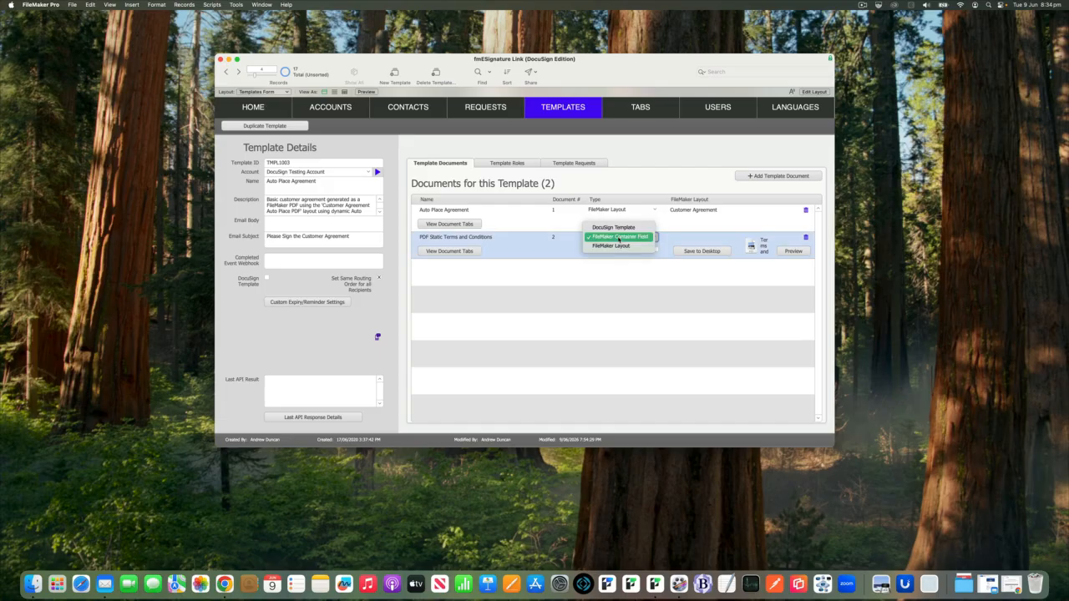
pyautogui.click(618, 238)
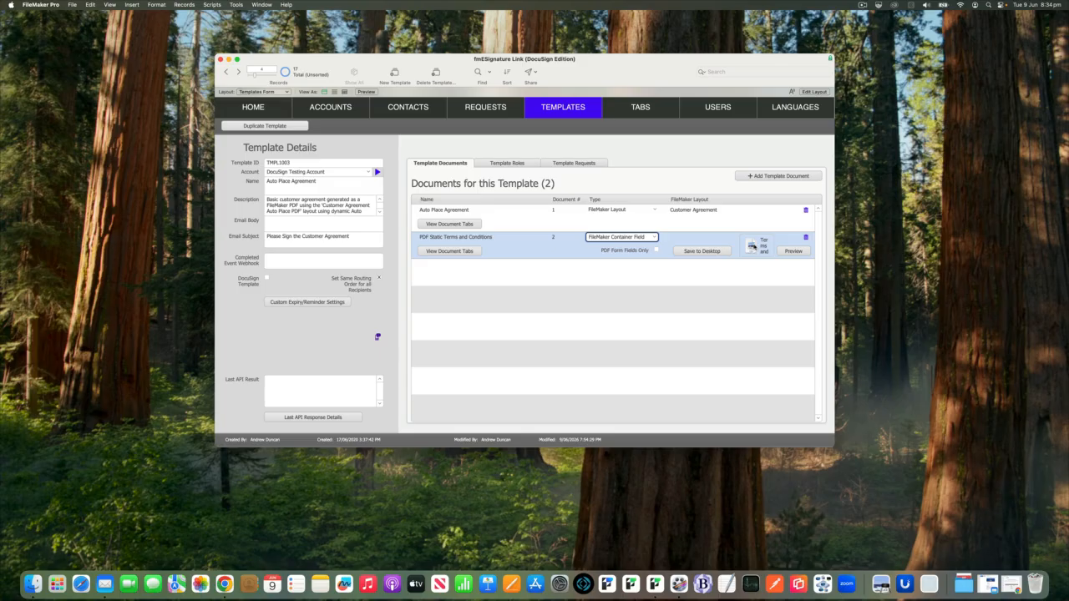
pyautogui.click(642, 186)
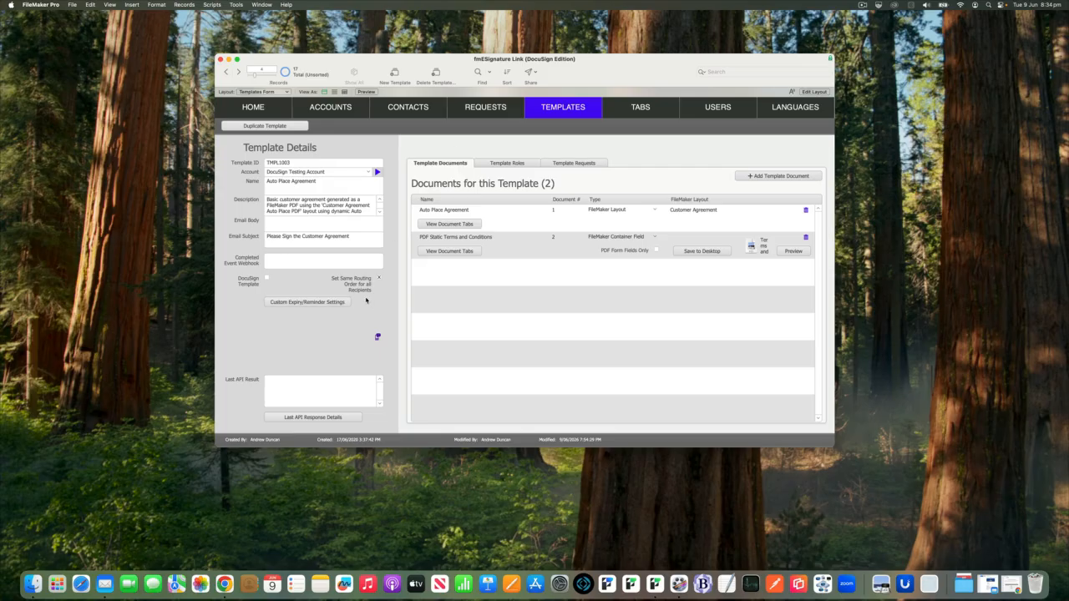
# - Examine the template's Completed Event Webhook field and its custom expiry and reminder settings
pyautogui.click(278, 262)
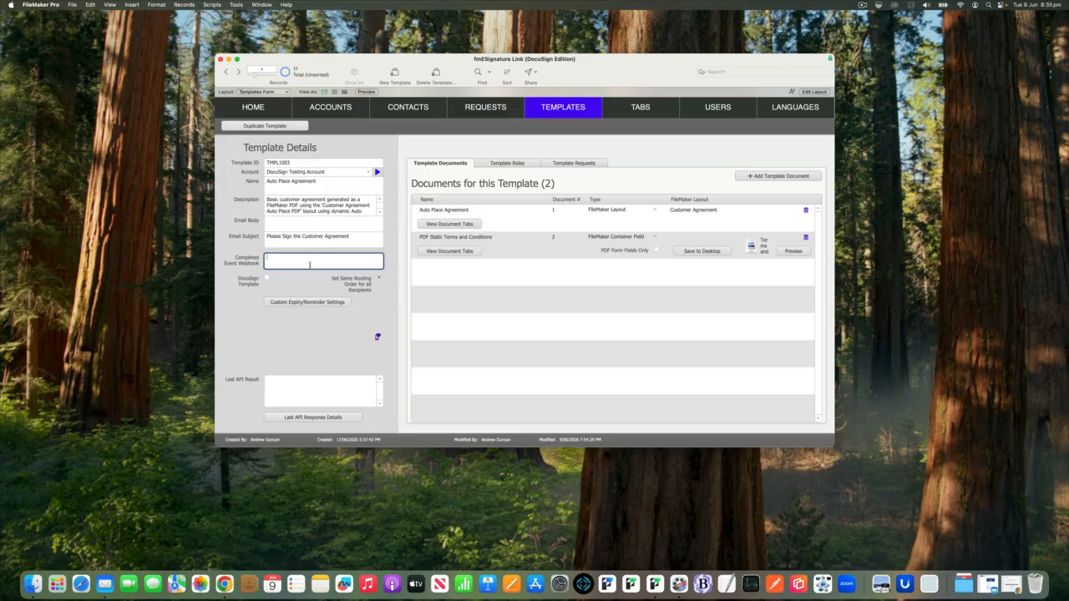
pyautogui.click(398, 242)
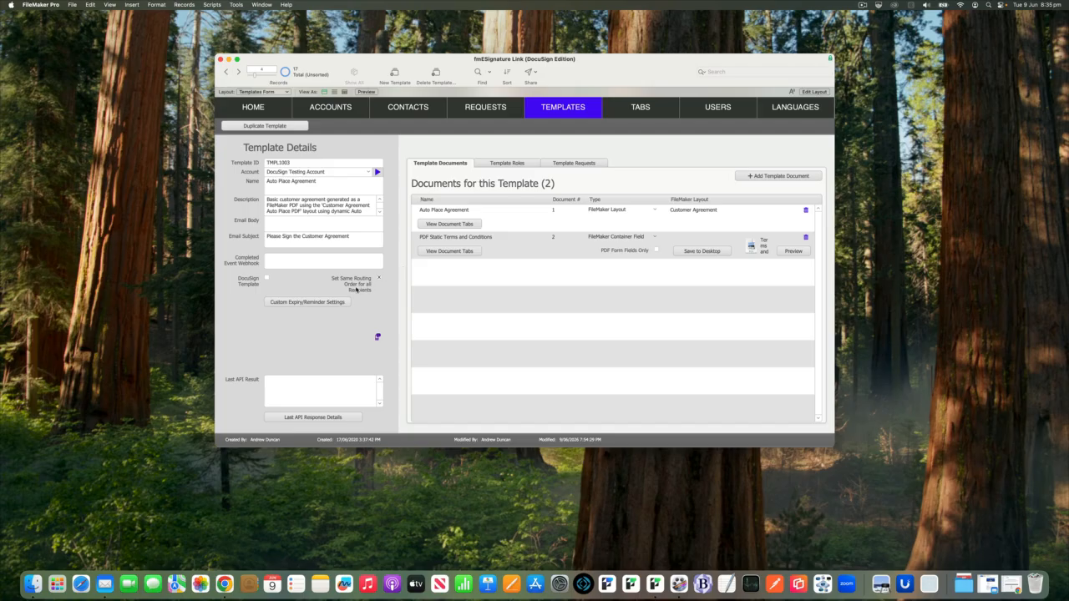
pyautogui.click(333, 303)
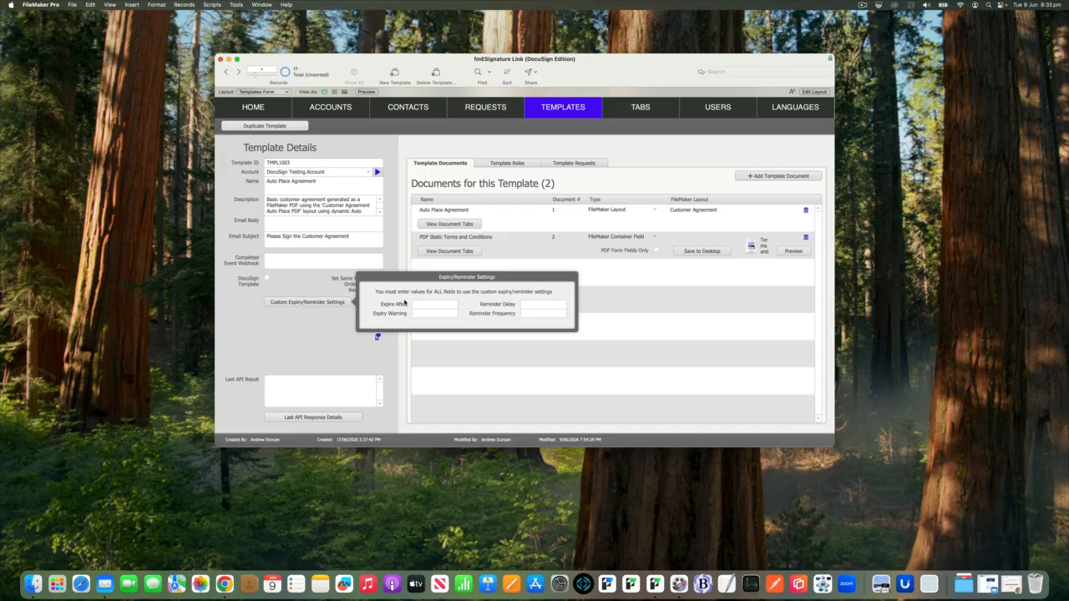
pyautogui.click(327, 312)
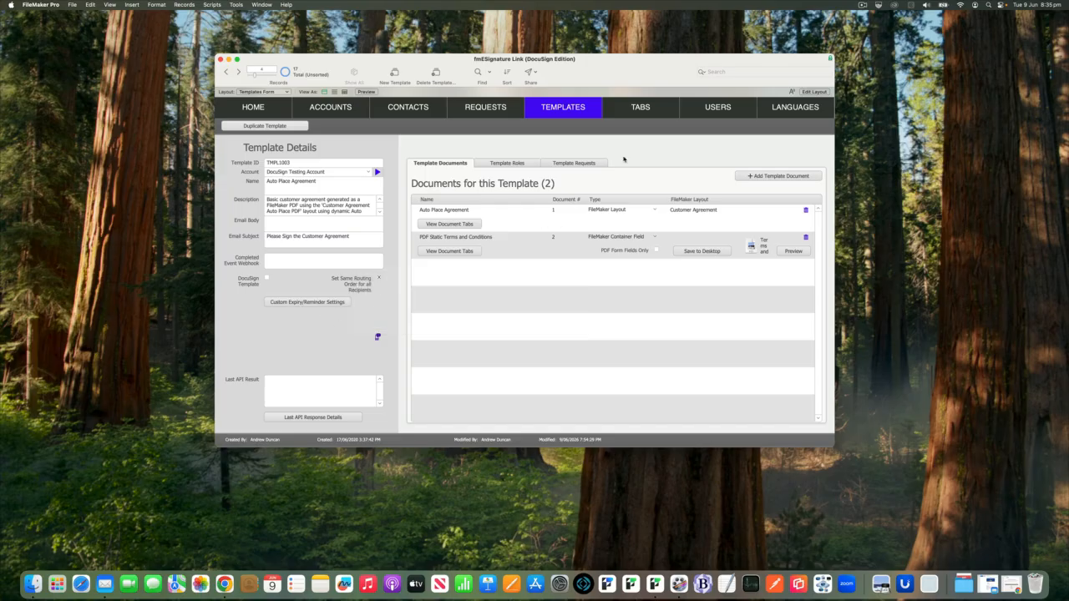
# - View the requests made from this template and the signing requests of the first listed contact
pyautogui.click(580, 164)
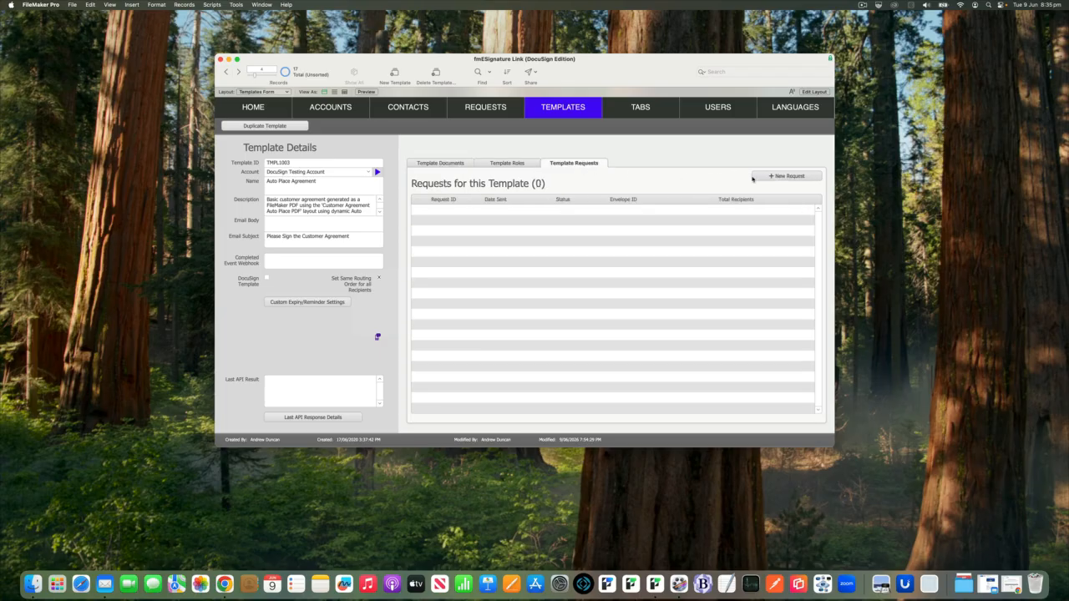
pyautogui.click(410, 111)
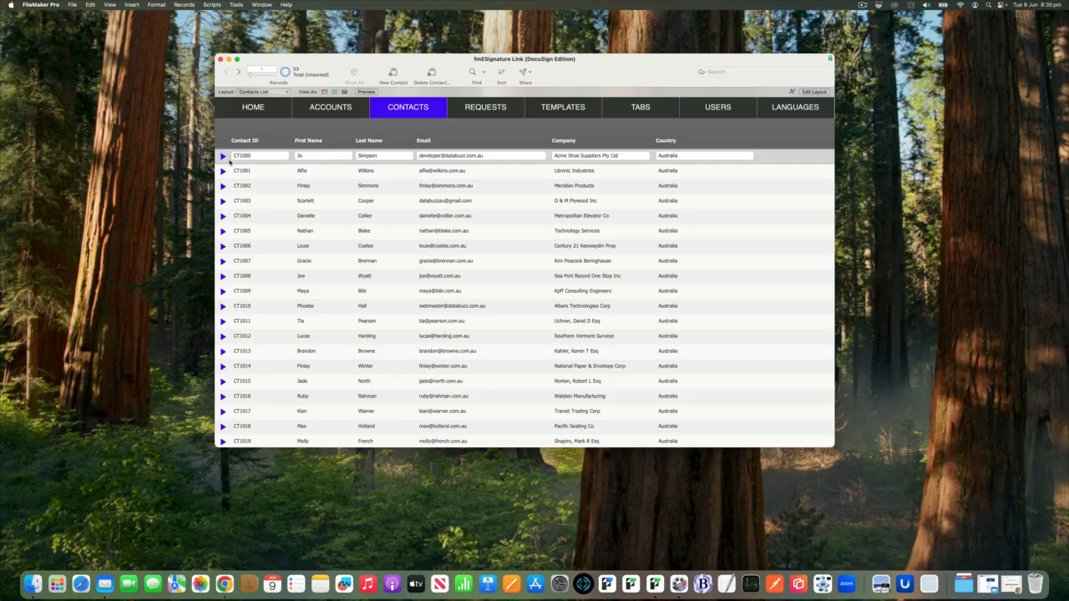
pyautogui.click(223, 156)
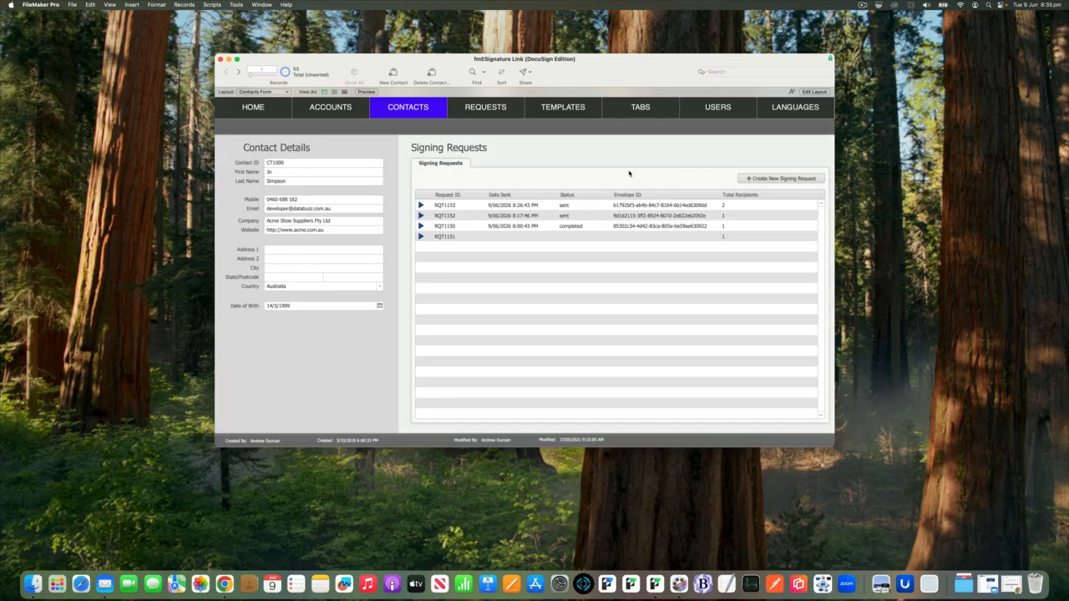
# - Create a new signing request, open its details and assign the Auto Place Agreement template
pyautogui.click(493, 113)
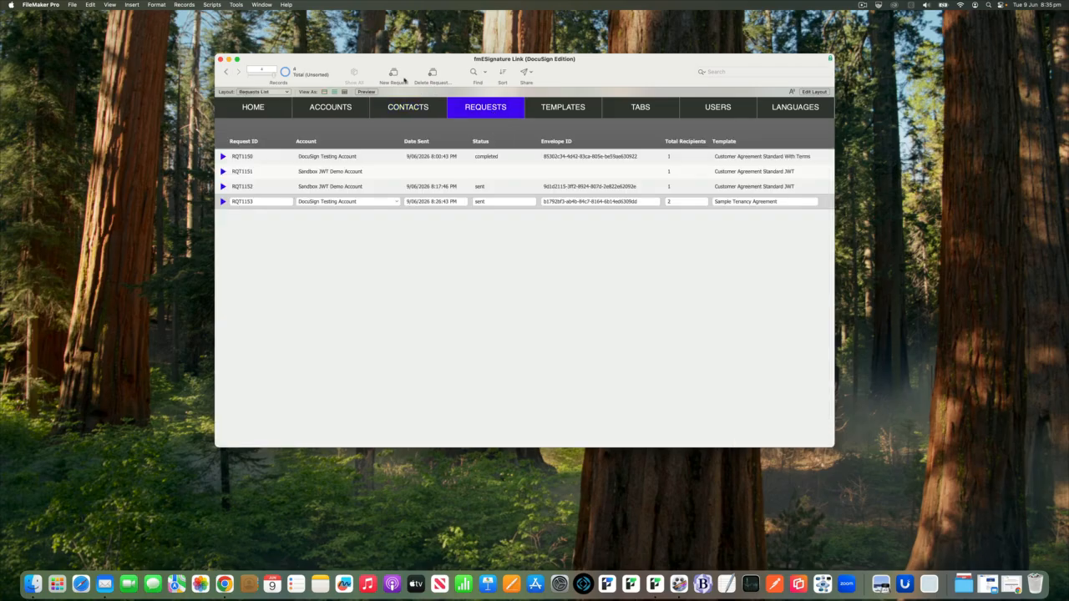
pyautogui.click(403, 79)
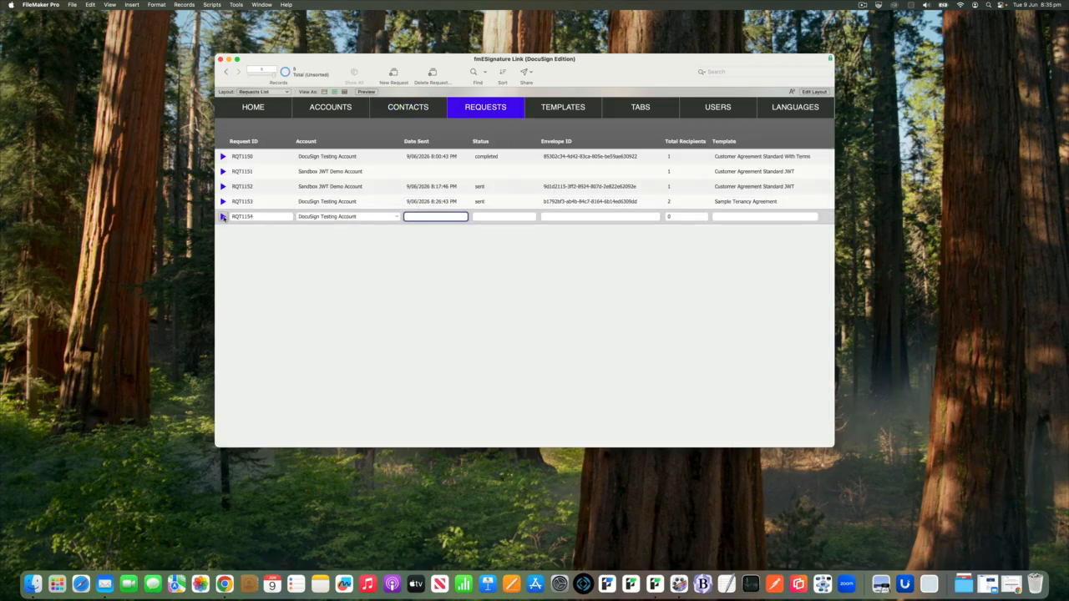
pyautogui.click(223, 217)
pyautogui.click(361, 181)
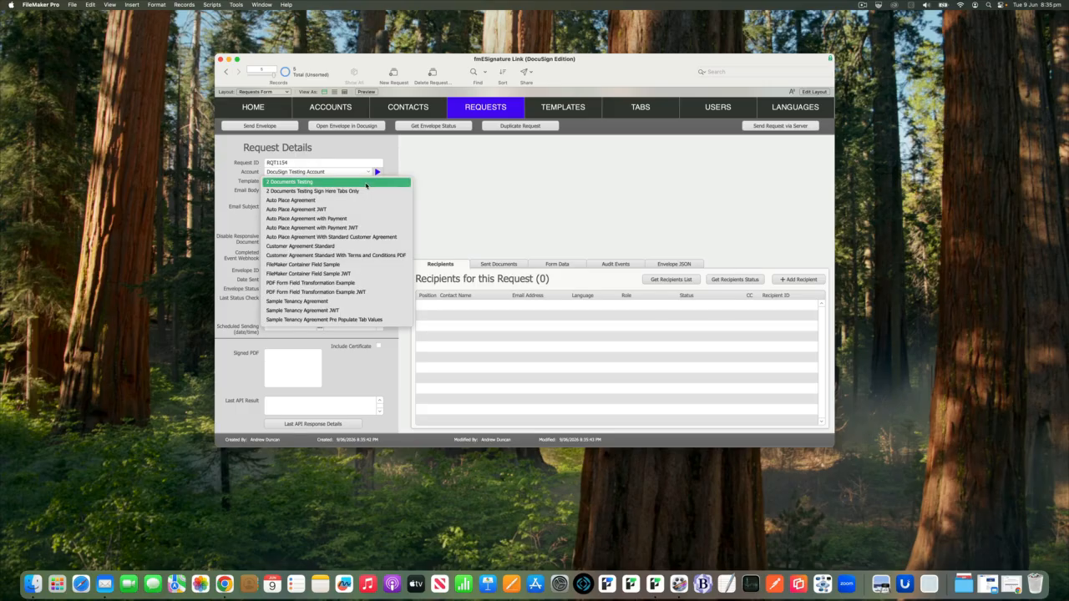
pyautogui.click(357, 202)
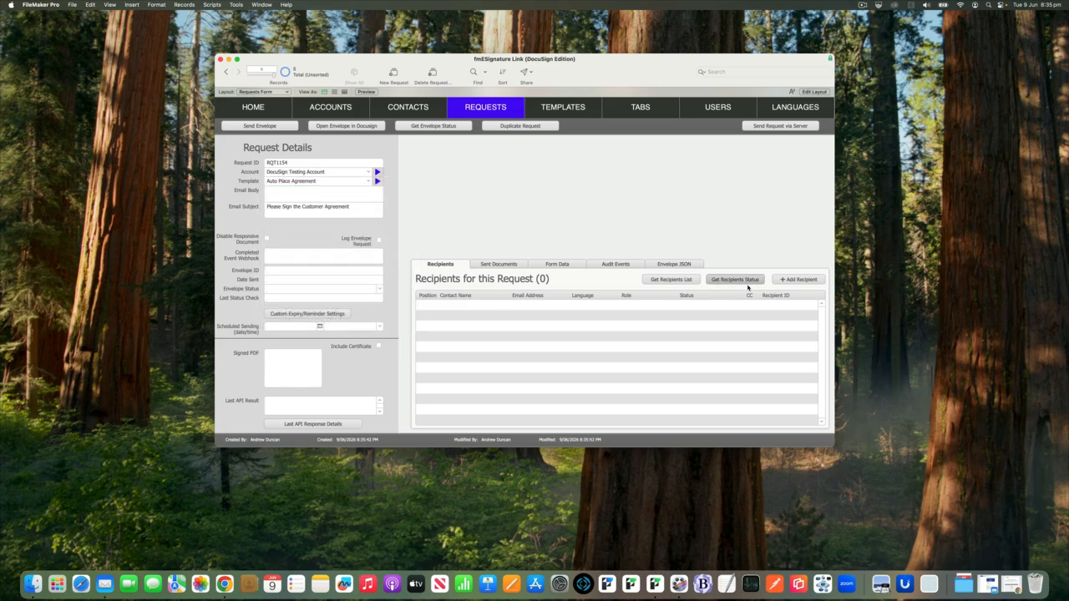
# - Find two contacts by name and add them to the request as the first and second recipients
pyautogui.click(785, 280)
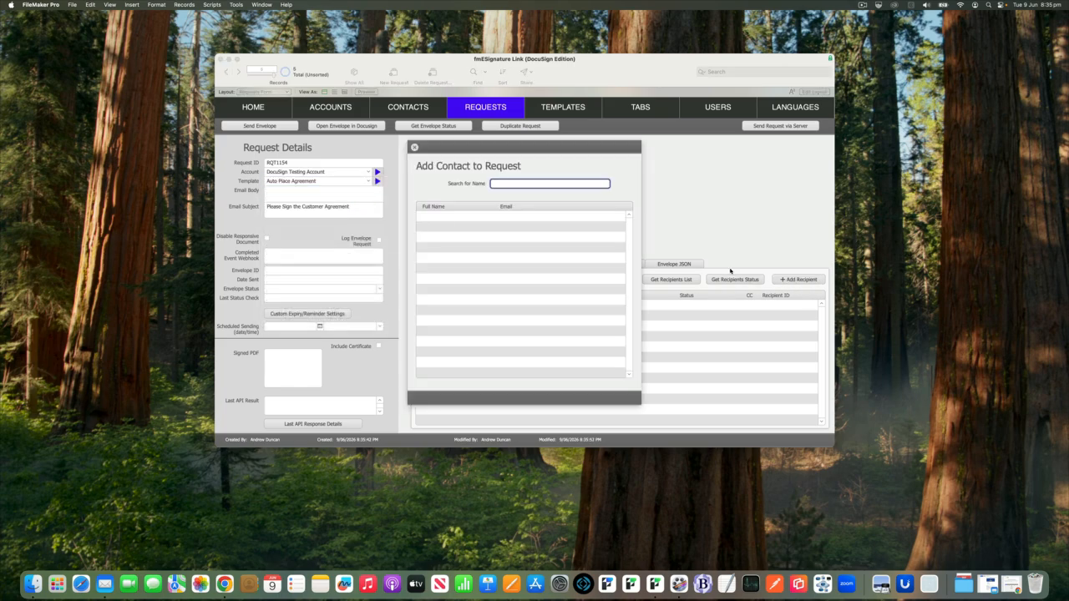
pyautogui.write('jo')
pyautogui.click(597, 227)
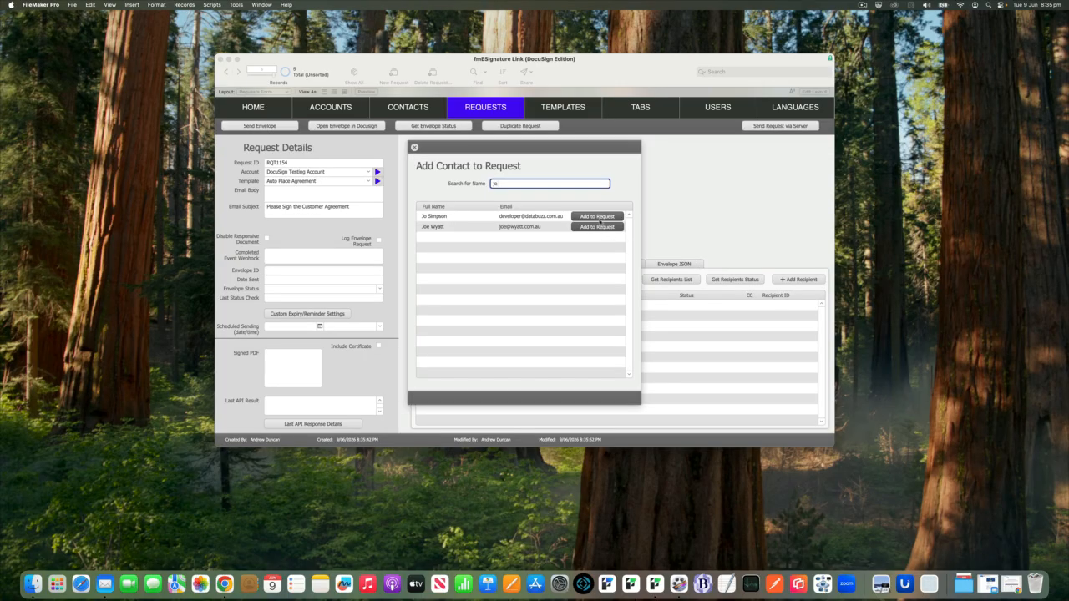
pyautogui.write('ree')
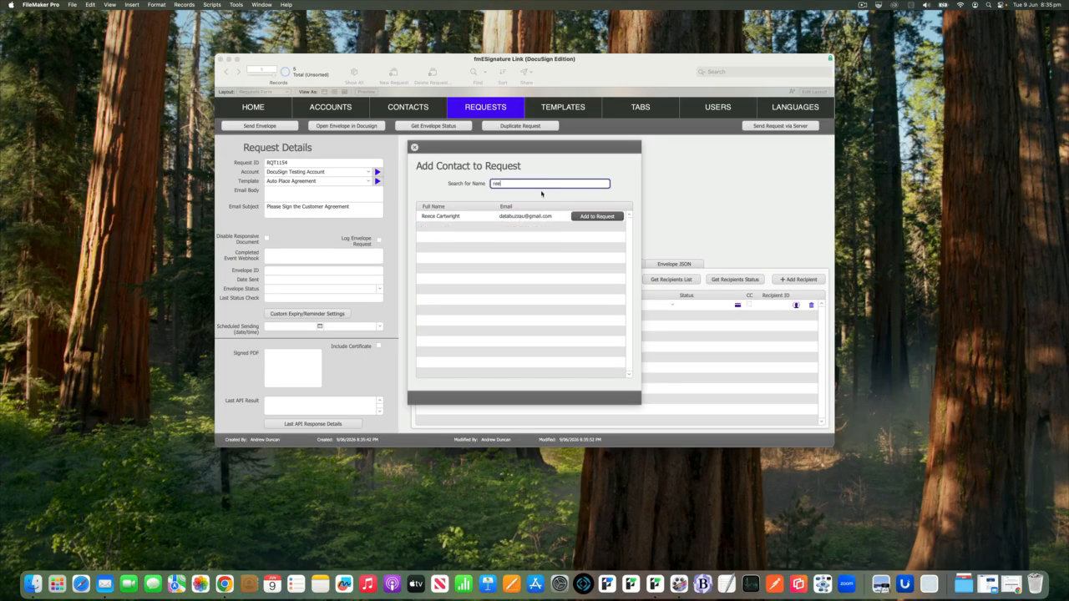
pyautogui.click(589, 216)
pyautogui.click(413, 148)
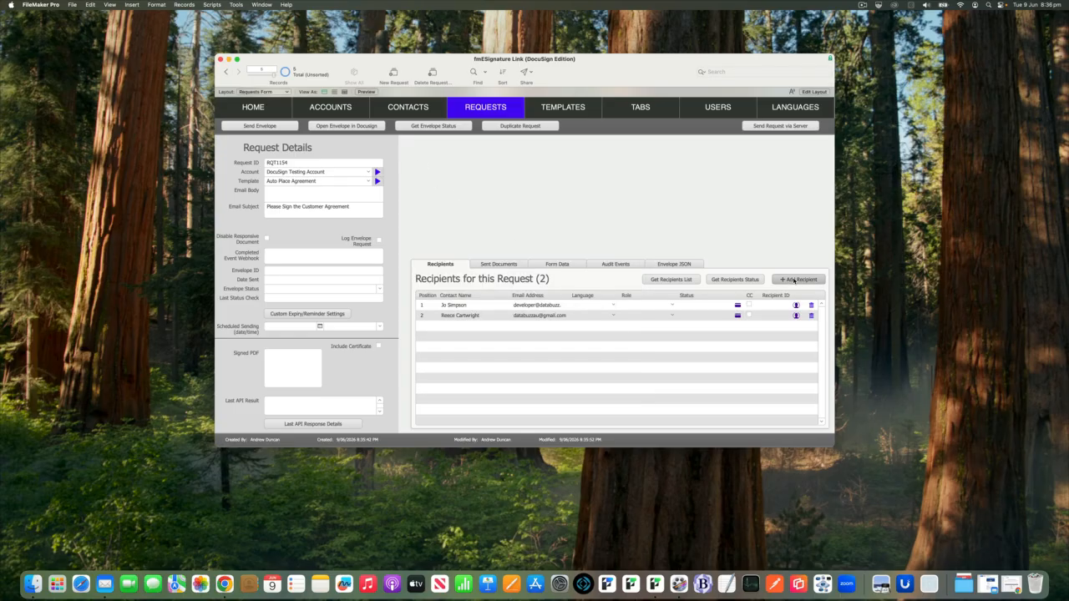
# - Find another contact by name, add them as the third recipient and mark that recipient as CC
pyautogui.click(786, 281)
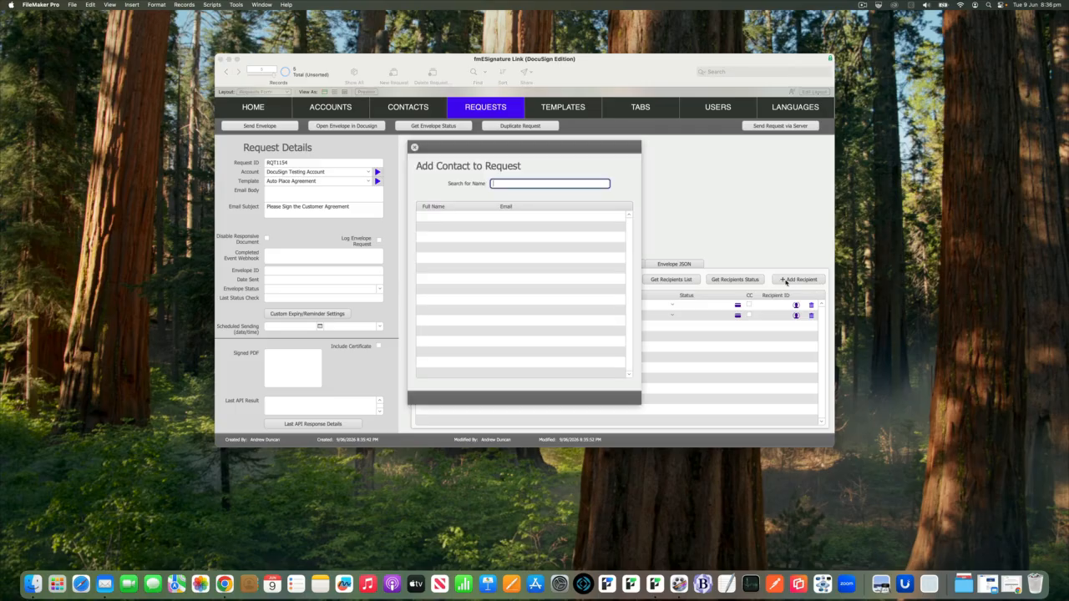
pyautogui.write('p')
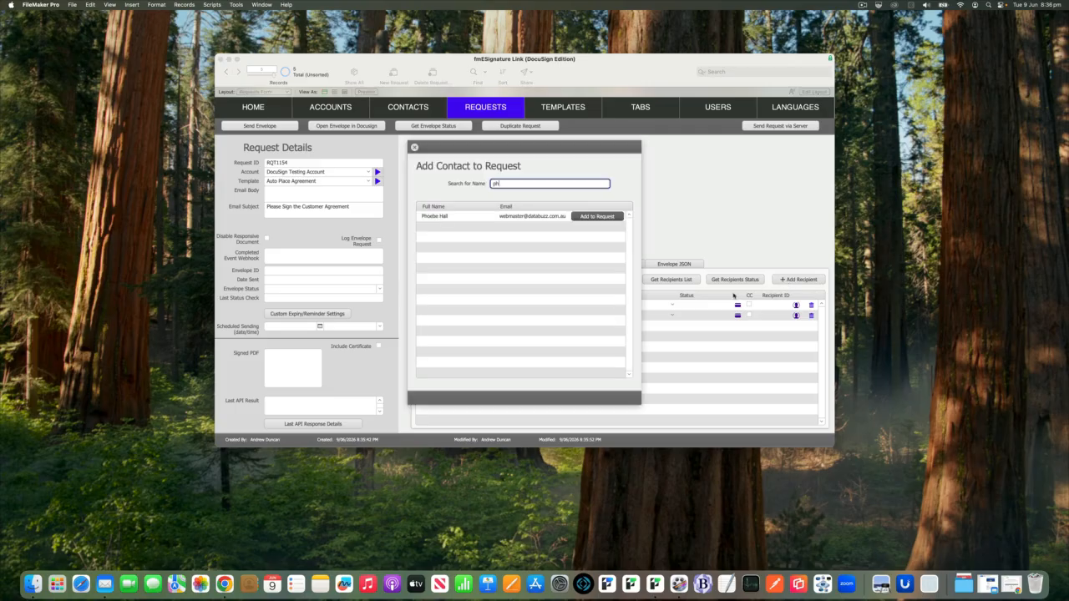
pyautogui.write('h')
pyautogui.press('Return')
pyautogui.click(414, 147)
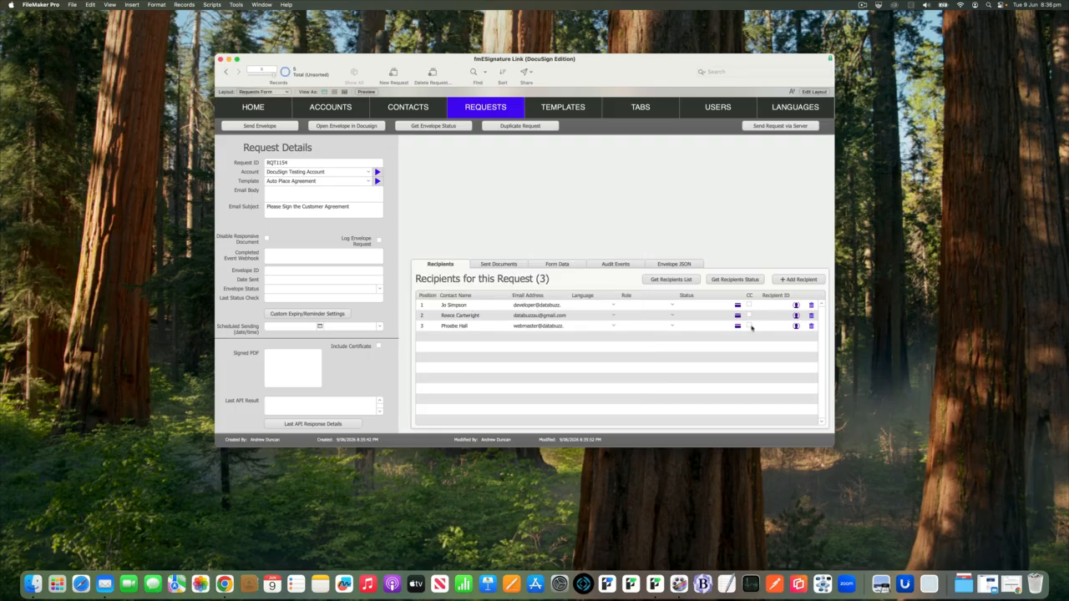
pyautogui.click(749, 325)
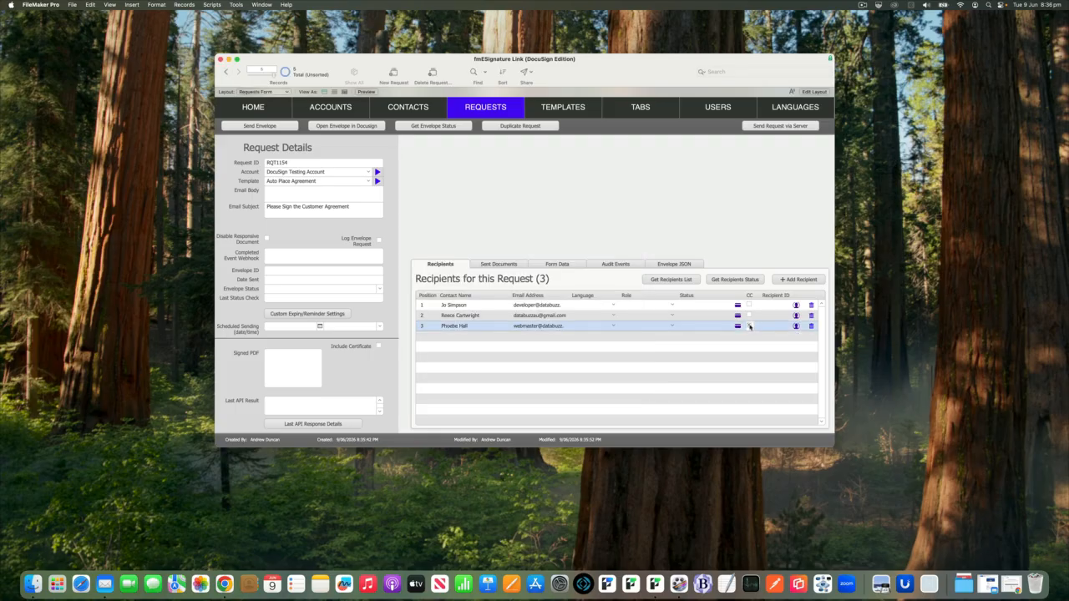
pyautogui.click(718, 254)
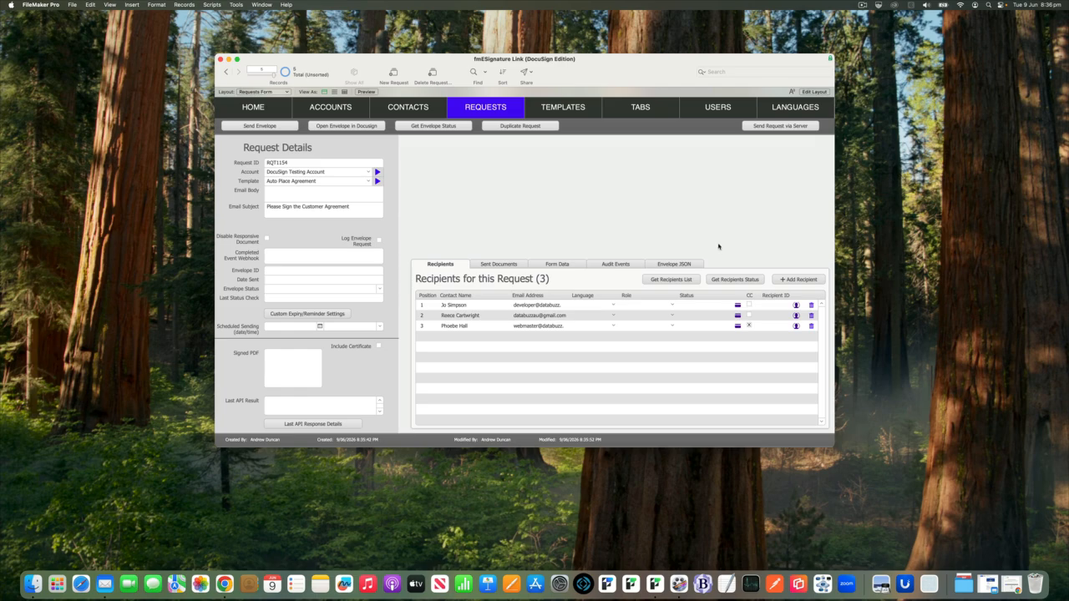
# - Review the first recipient's settings for access code, SMS/WhatsApp delivery and ID verification, leaving them all unset
pyautogui.click(796, 305)
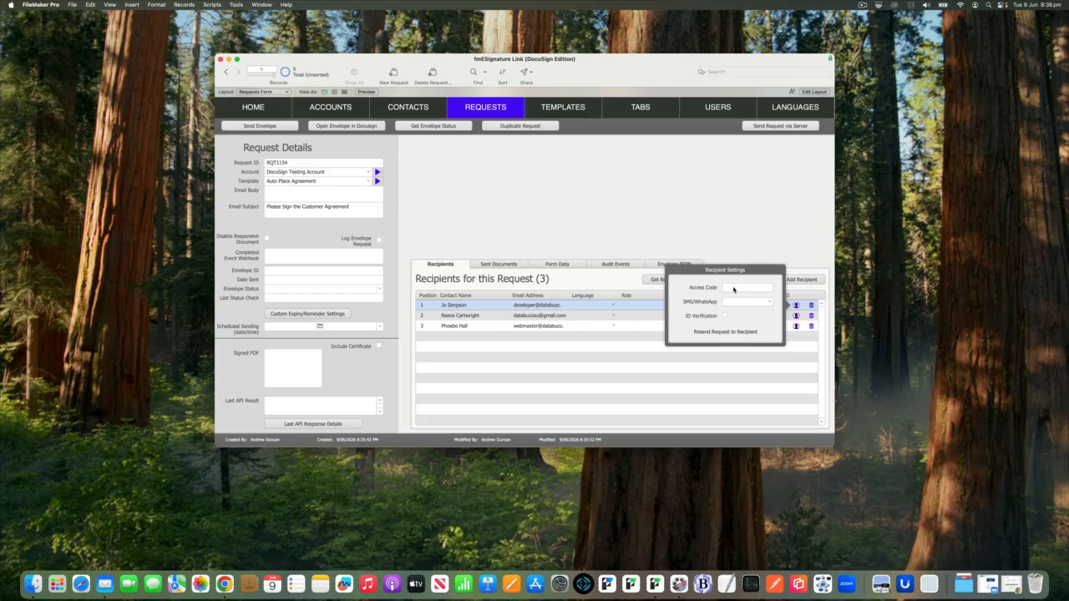
pyautogui.click(765, 302)
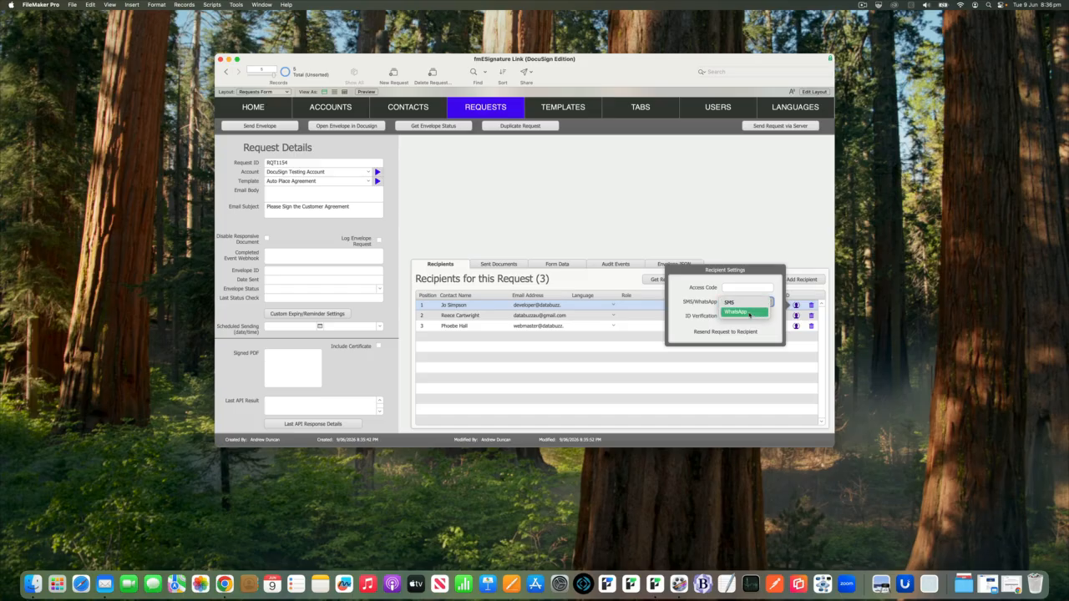
pyautogui.click(696, 282)
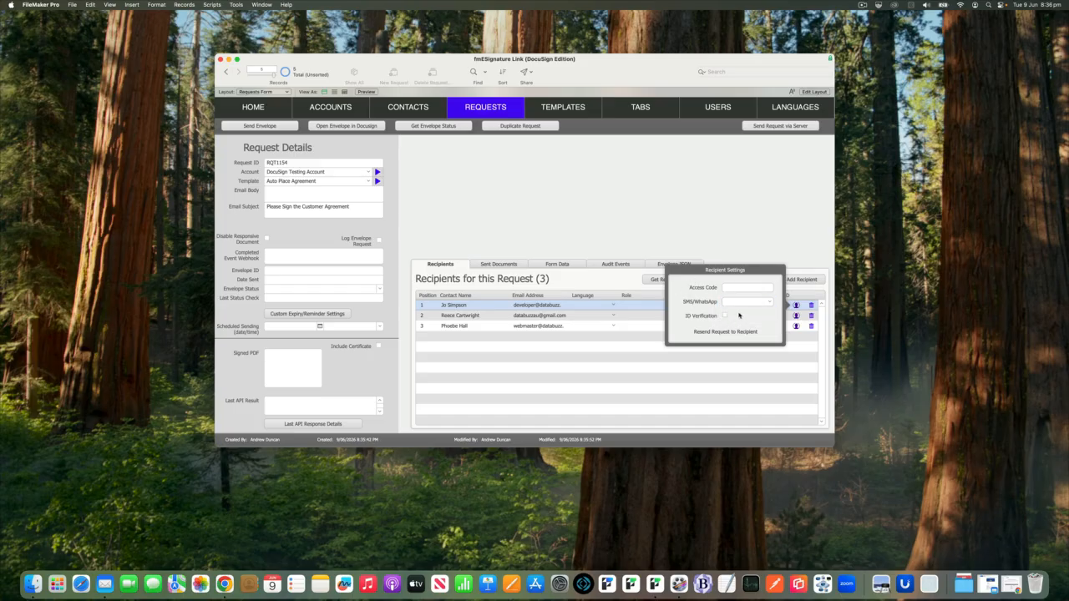
pyautogui.click(613, 237)
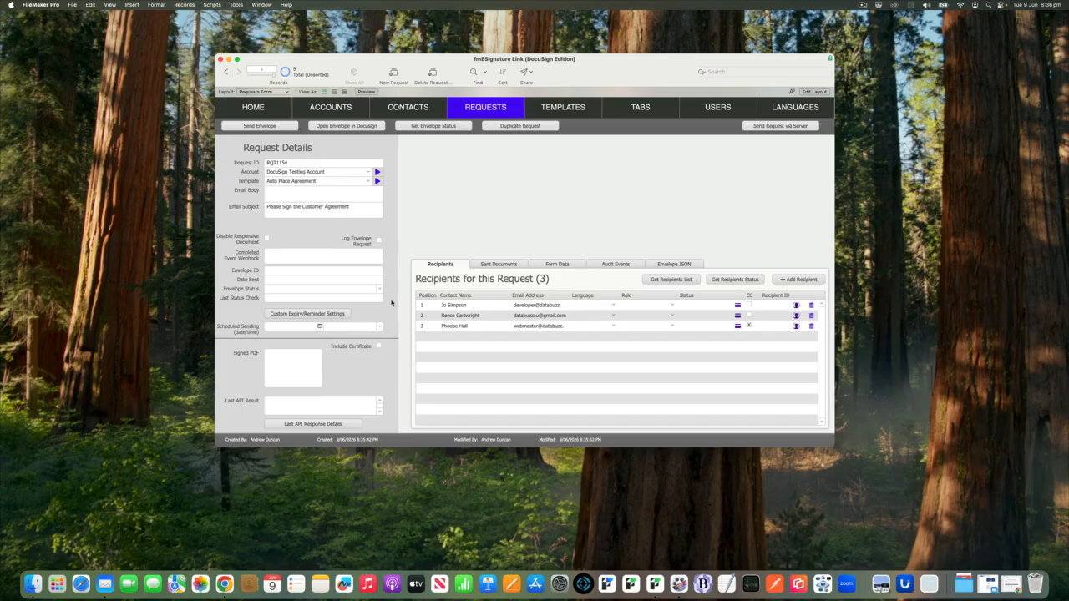
# - Review the date and time choices for the request's scheduled sending, leaving both unset
pyautogui.click(320, 328)
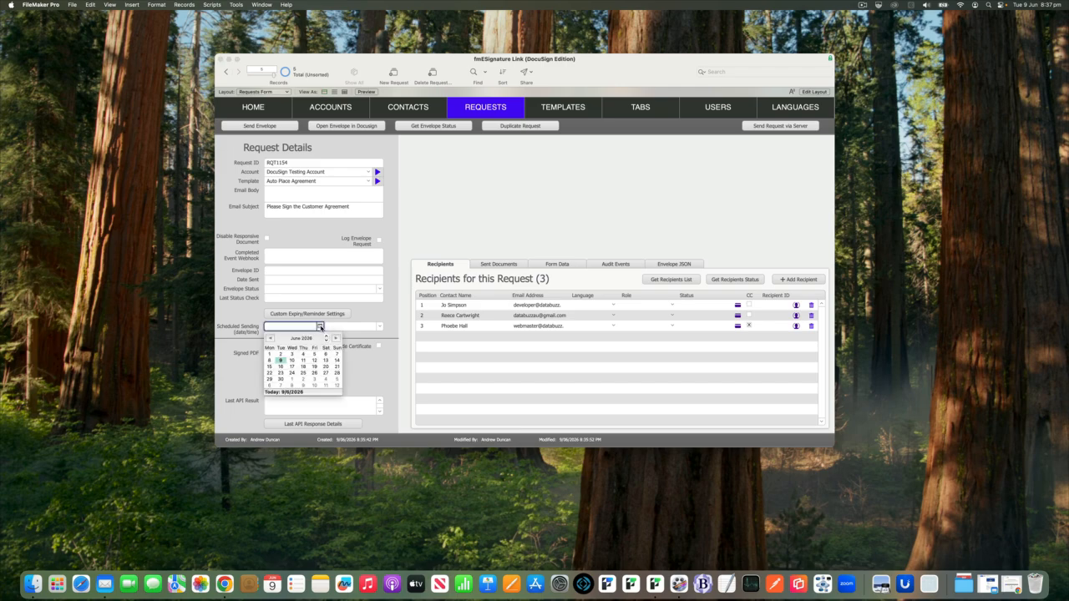
pyautogui.click(380, 328)
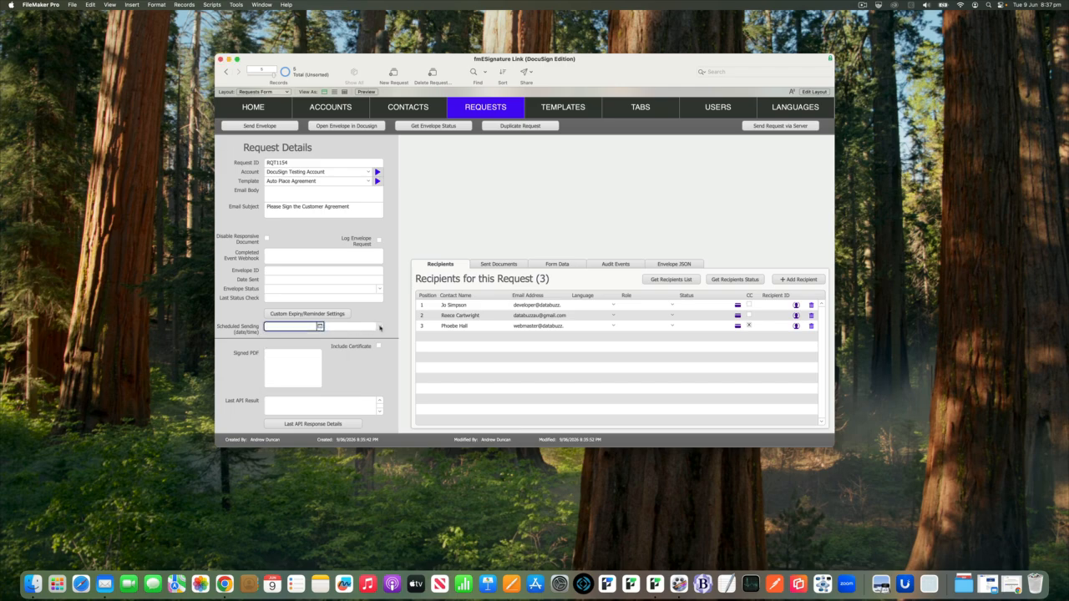
pyautogui.click(380, 327)
pyautogui.click(398, 318)
# - Send the signing request's envelope to its three recipients through DocuSign and dismiss the confirmation
pyautogui.click(289, 127)
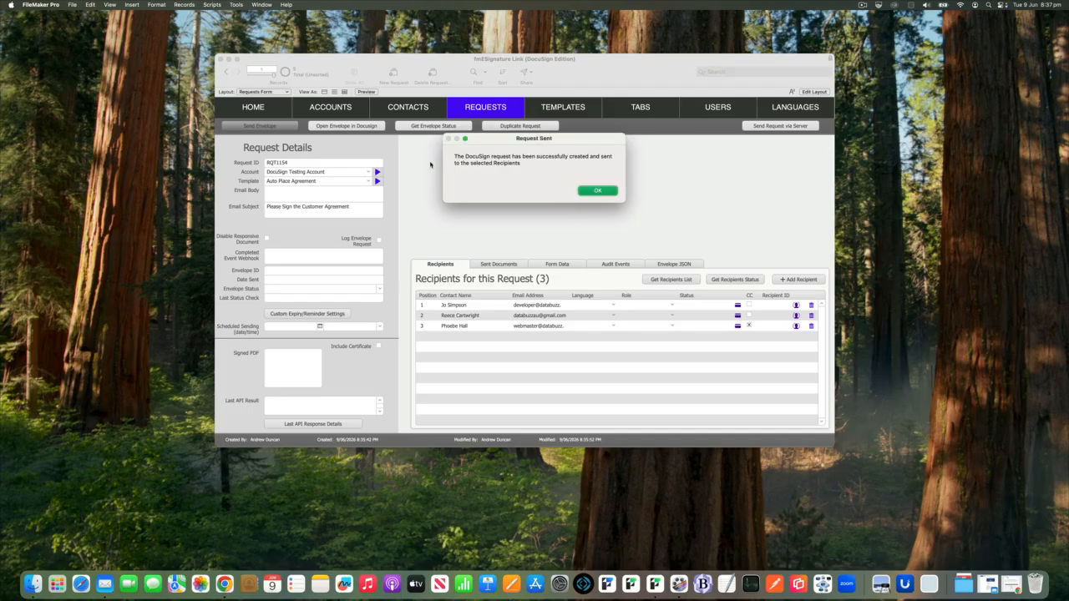
pyautogui.press('Return')
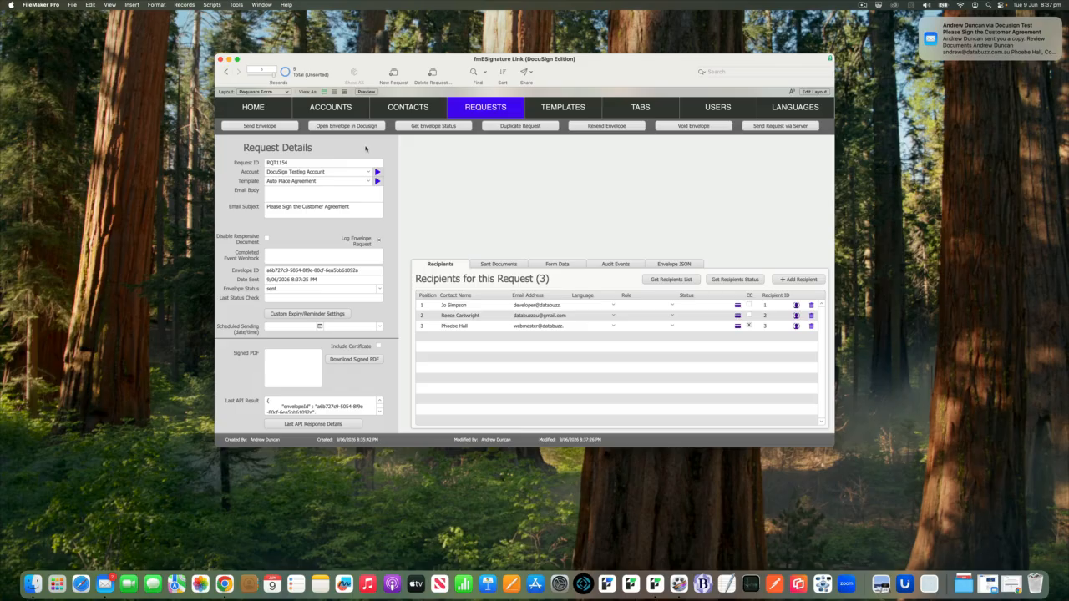
# - Examine the sent envelope's JSON for this request and return to its recipients list
pyautogui.click(674, 264)
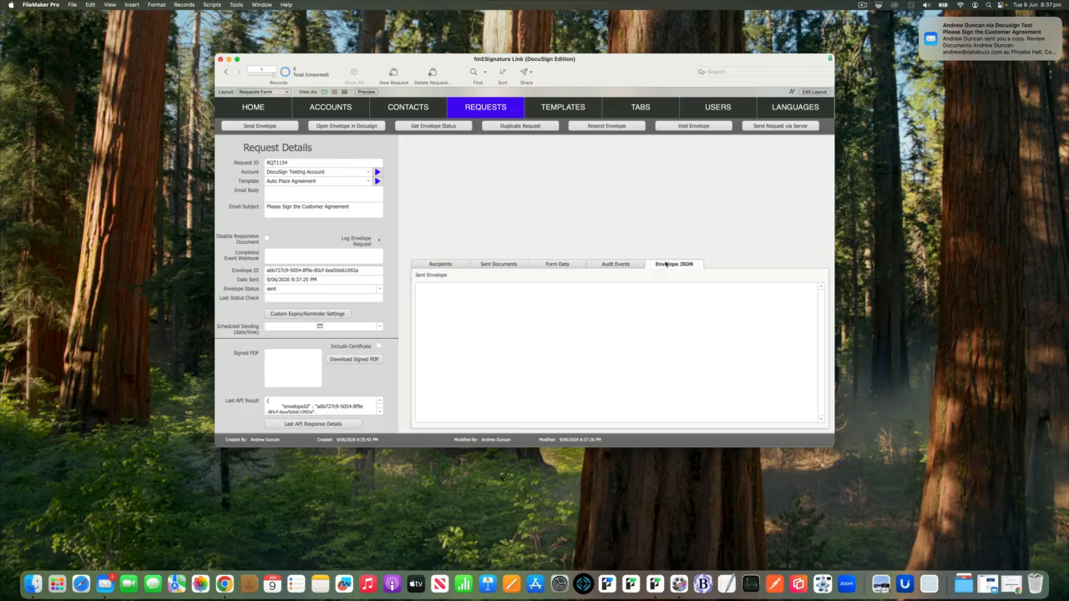
pyautogui.click(522, 306)
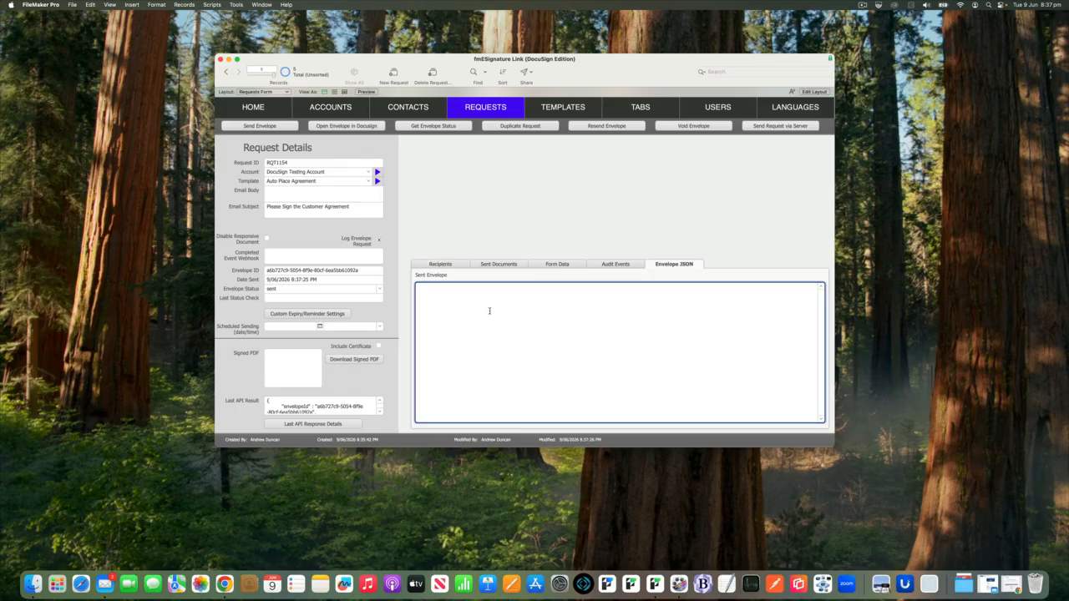
pyautogui.click(498, 228)
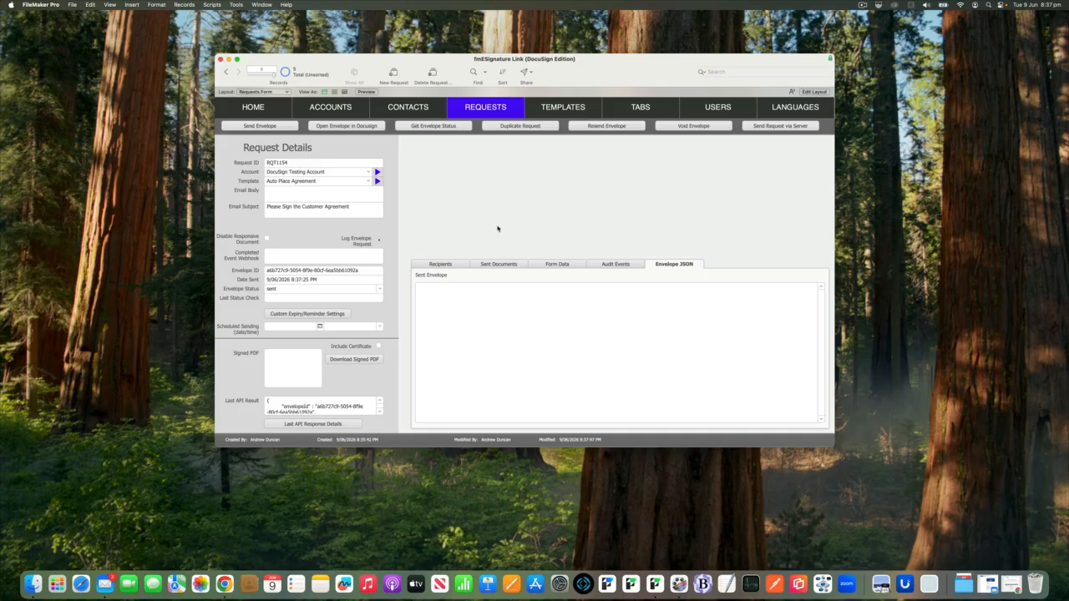
pyautogui.click(442, 264)
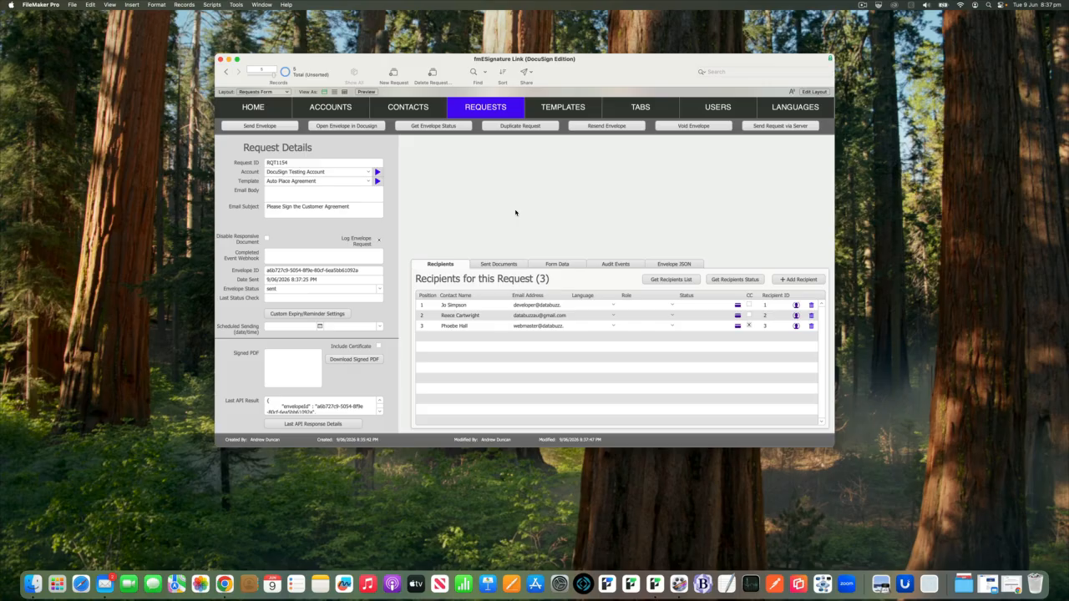